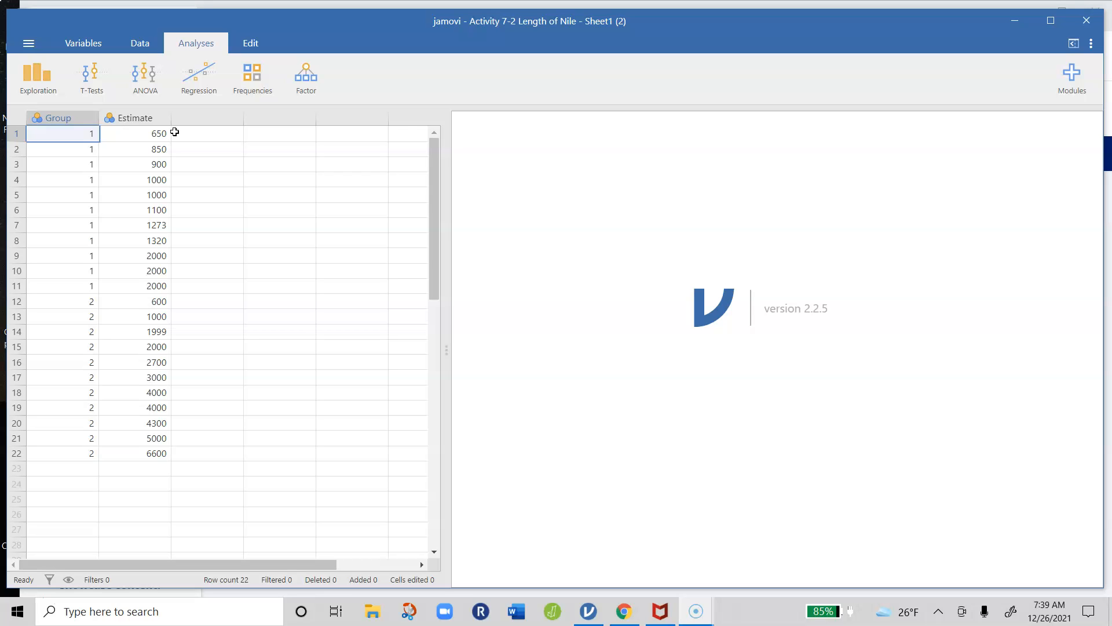
Open the Group variable's settings and label its level 1 as "low 800"
left_click(82, 137)
left_click(86, 119)
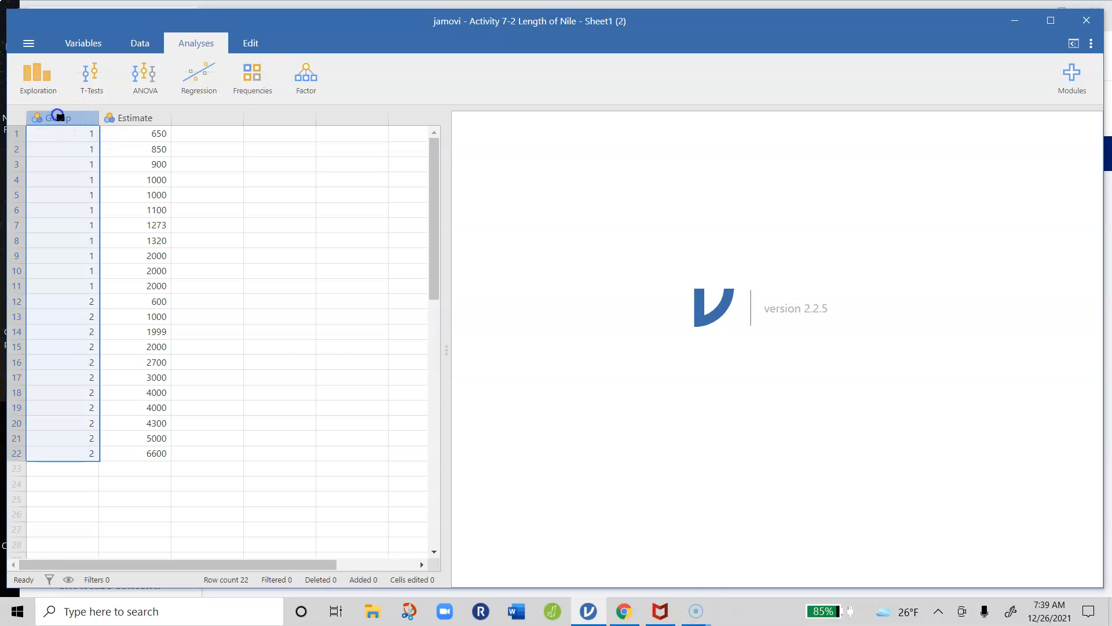
double_click(63, 119)
left_click(590, 207)
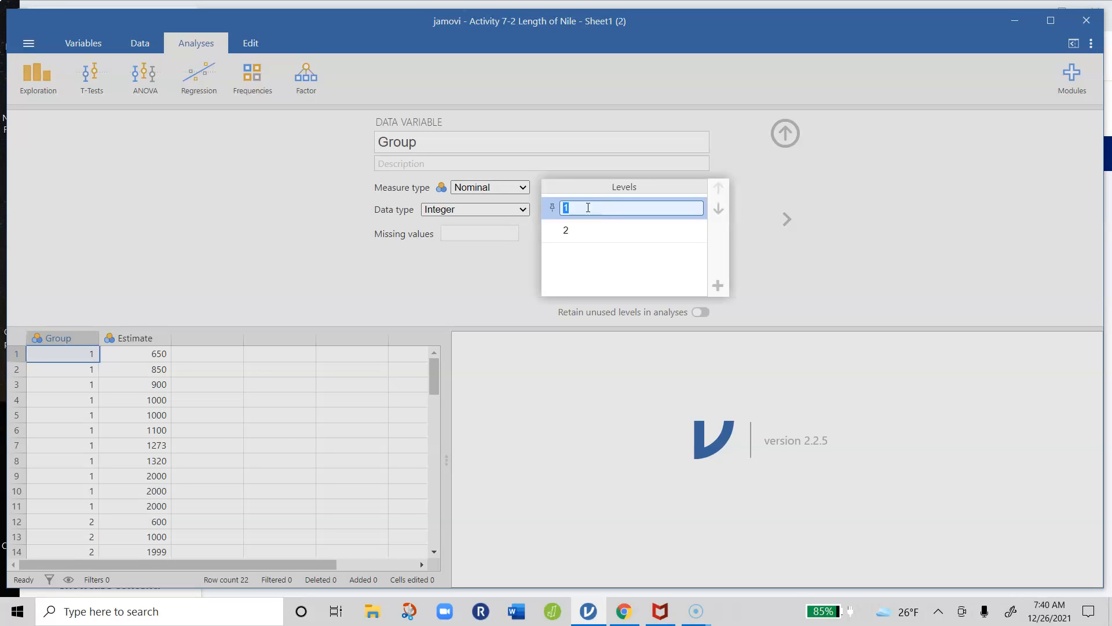
type("low 800")
Label level 2 of the Group variable as "high 3000" and close the variable's settings
left_click(577, 230)
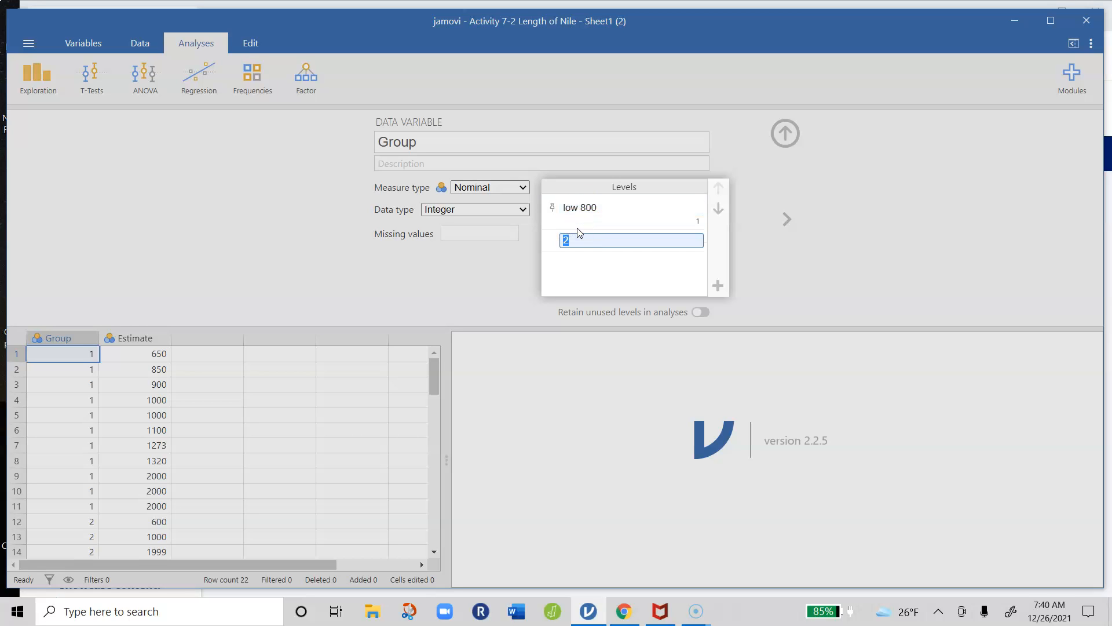
type("high 3000")
left_click(633, 212)
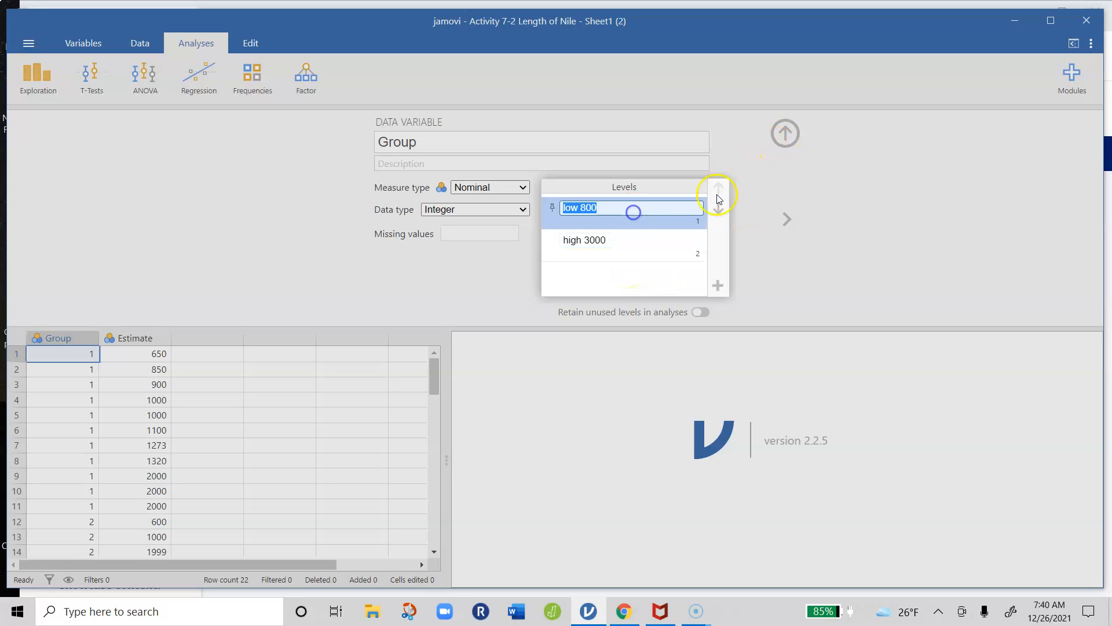
left_click(787, 136)
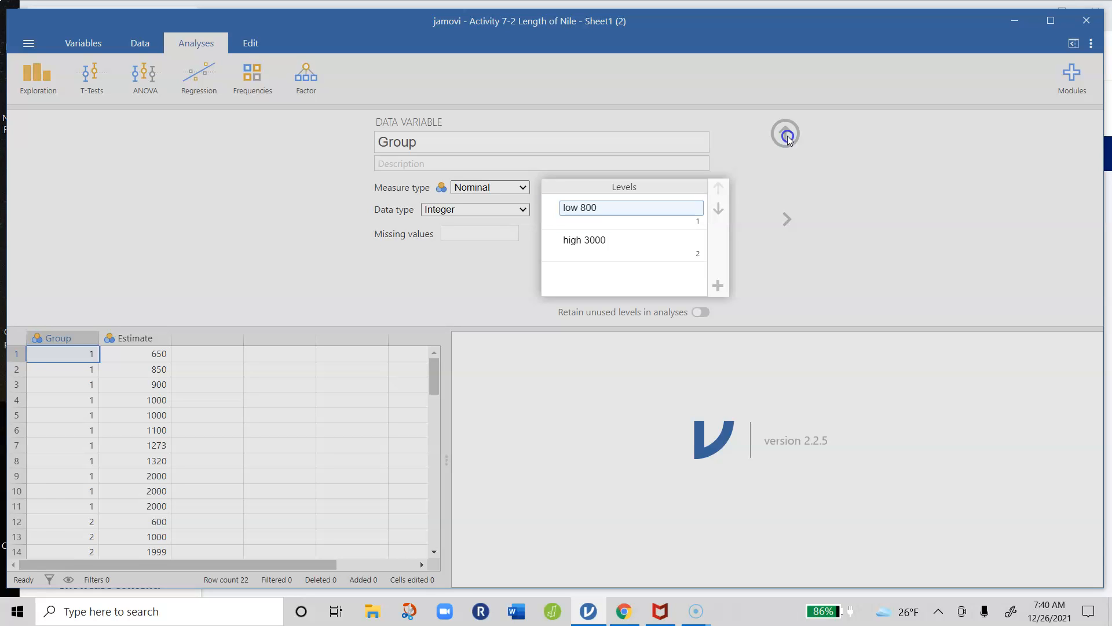
left_click(787, 132)
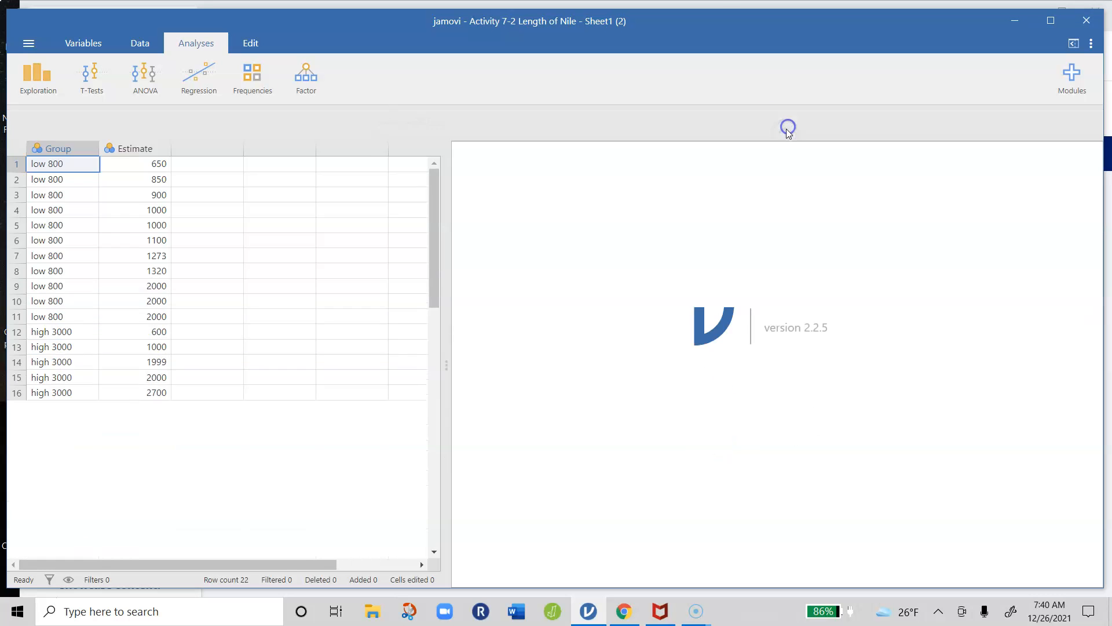
Set up an Independent Samples T-Test with Estimate as the dependent variable and Group as the grouping variable
left_click(107, 86)
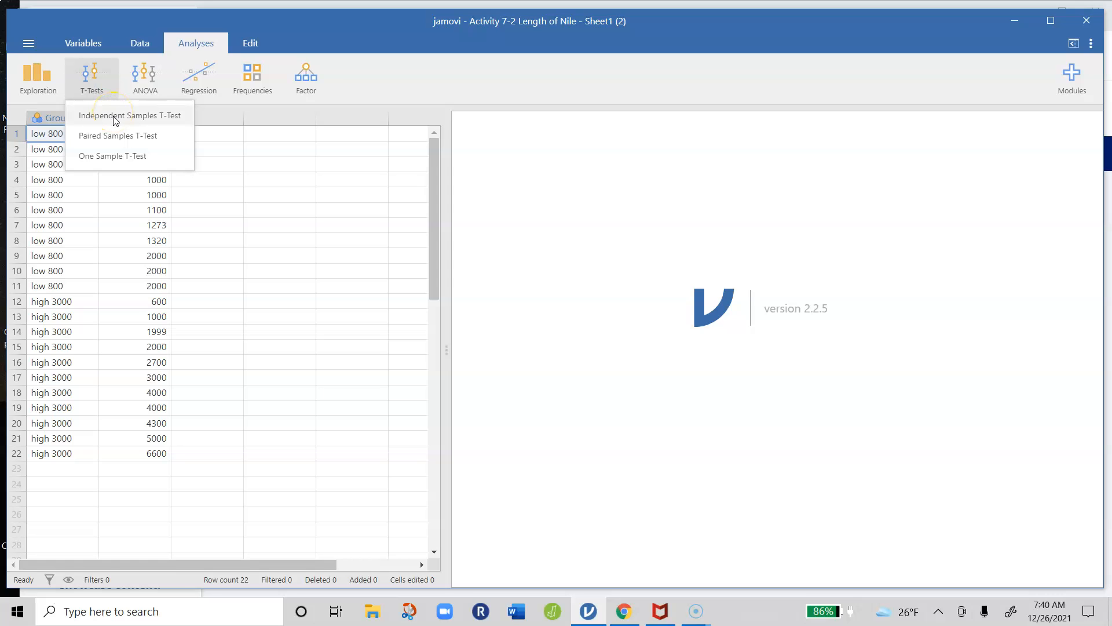
left_click(116, 123)
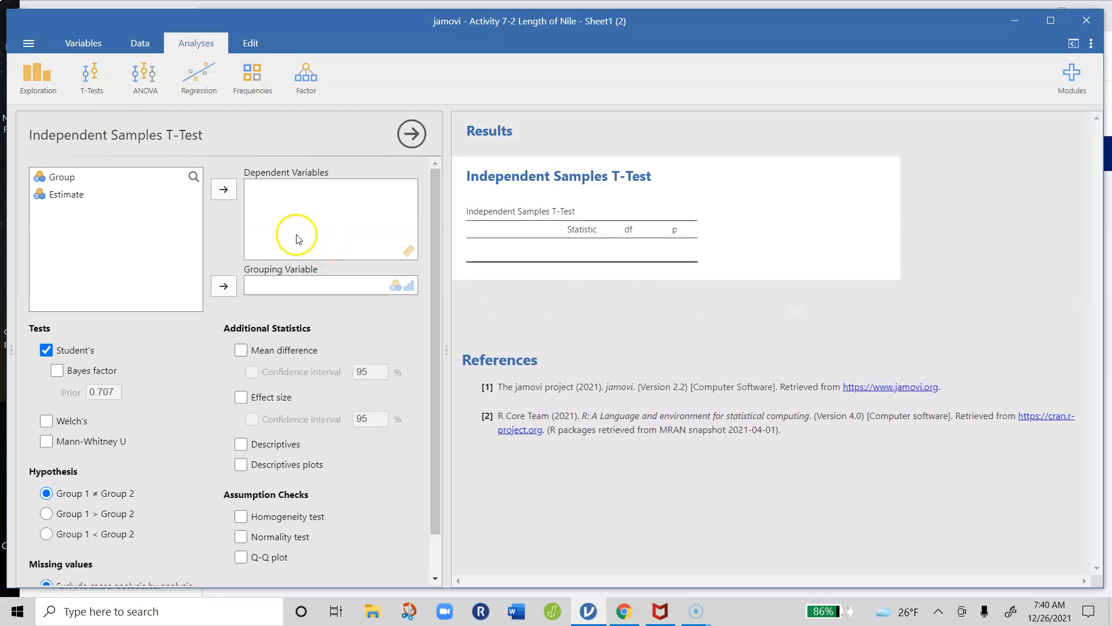
left_click(75, 195)
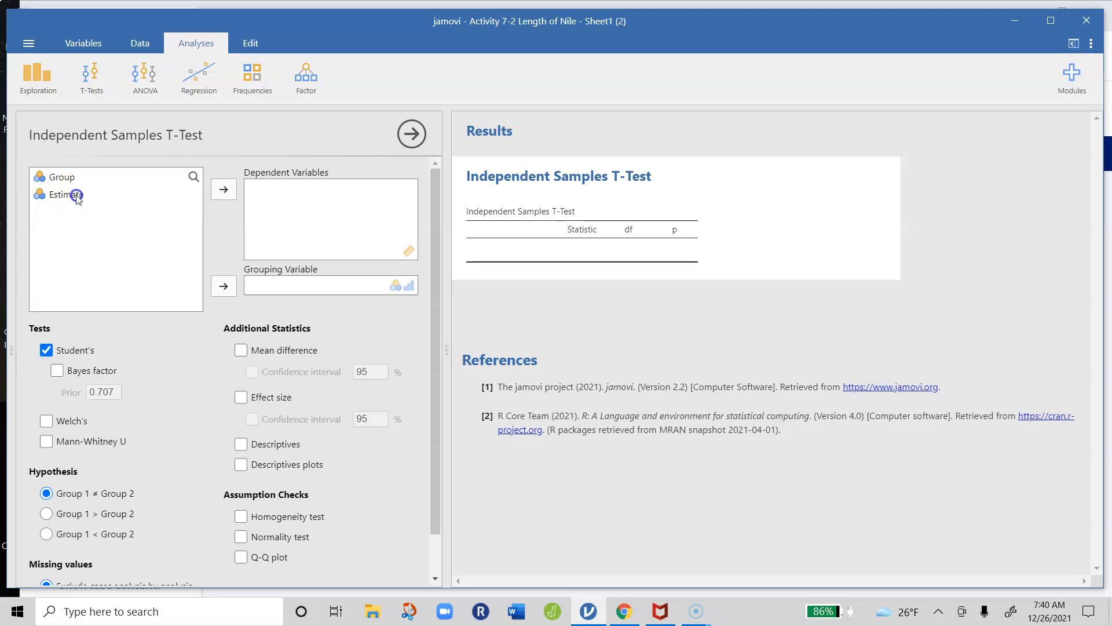
left_click(223, 190)
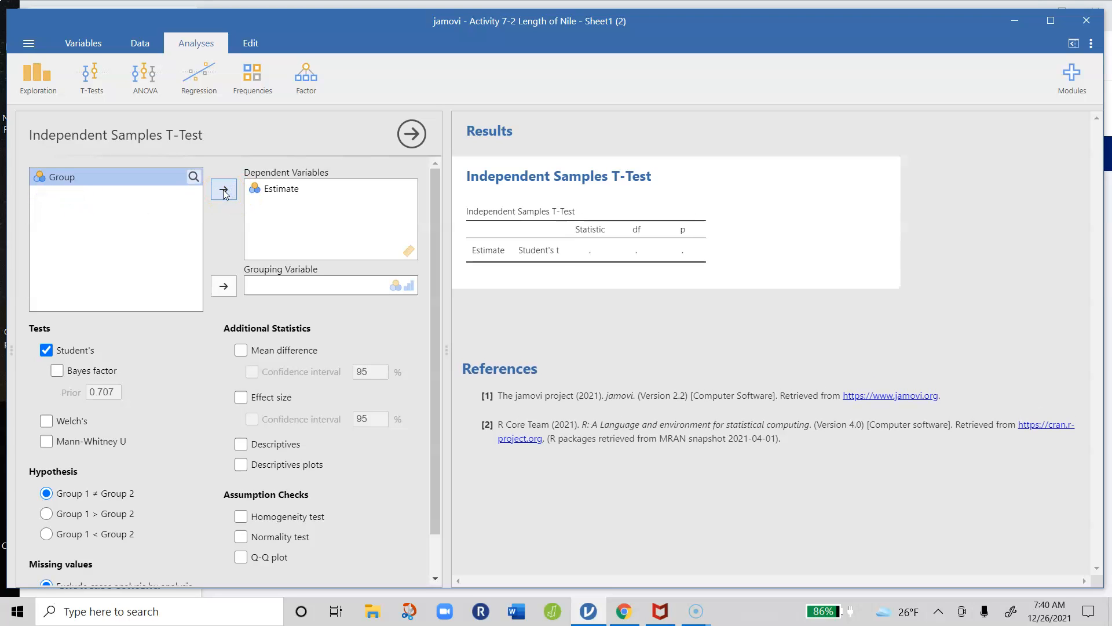
left_click(111, 177)
left_click(222, 289)
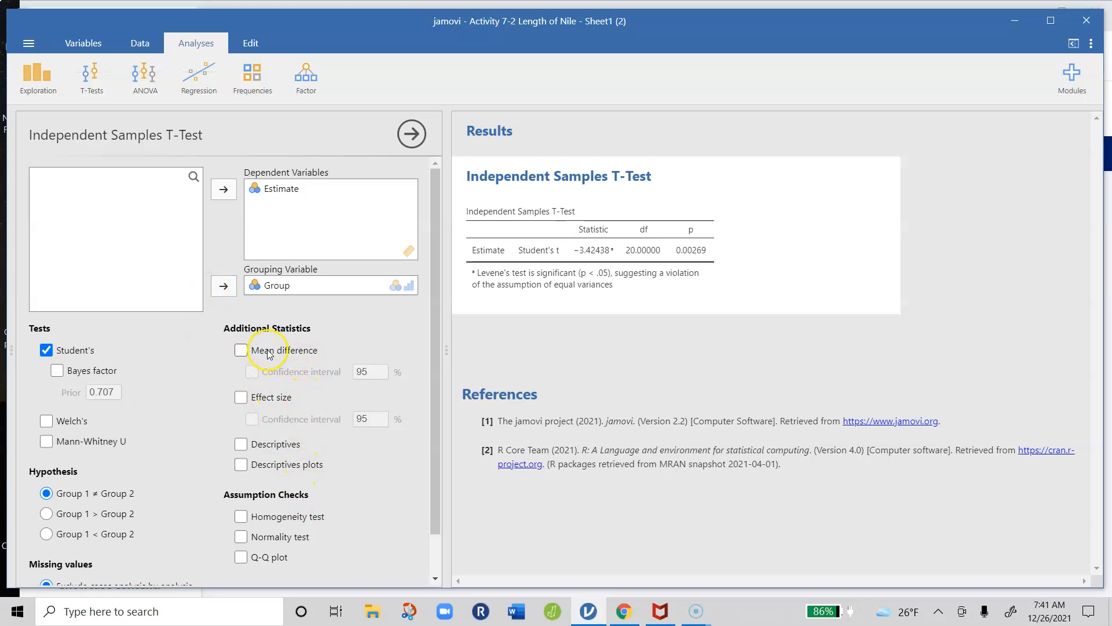
Add the mean difference and effect size to the t-test, each with a 95% confidence interval
left_click(241, 350)
left_click(256, 376)
left_click(256, 398)
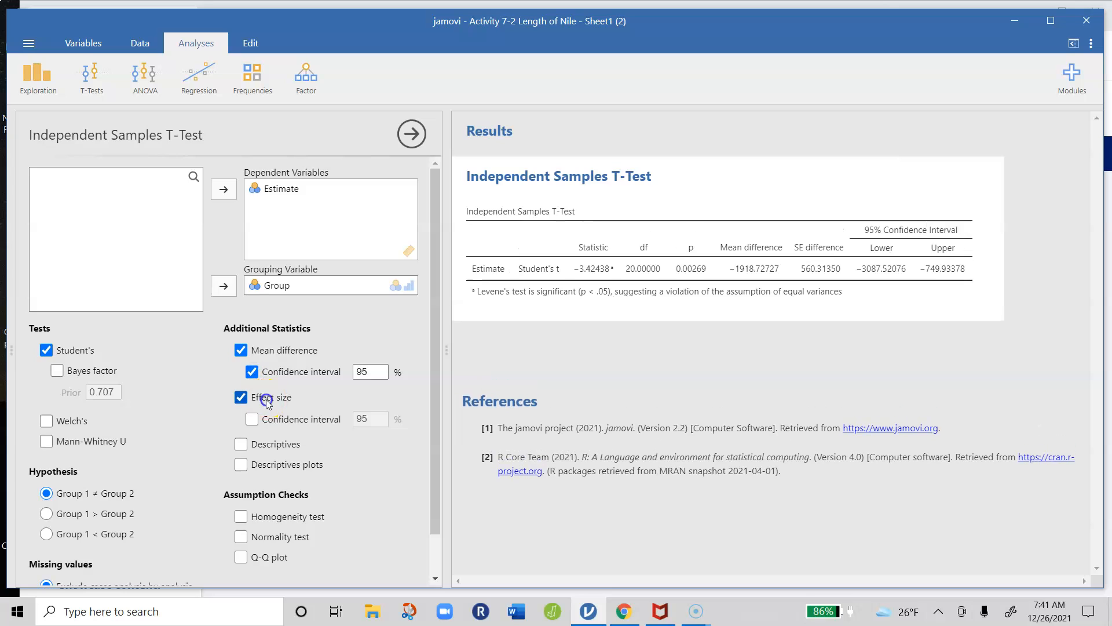
left_click(282, 422)
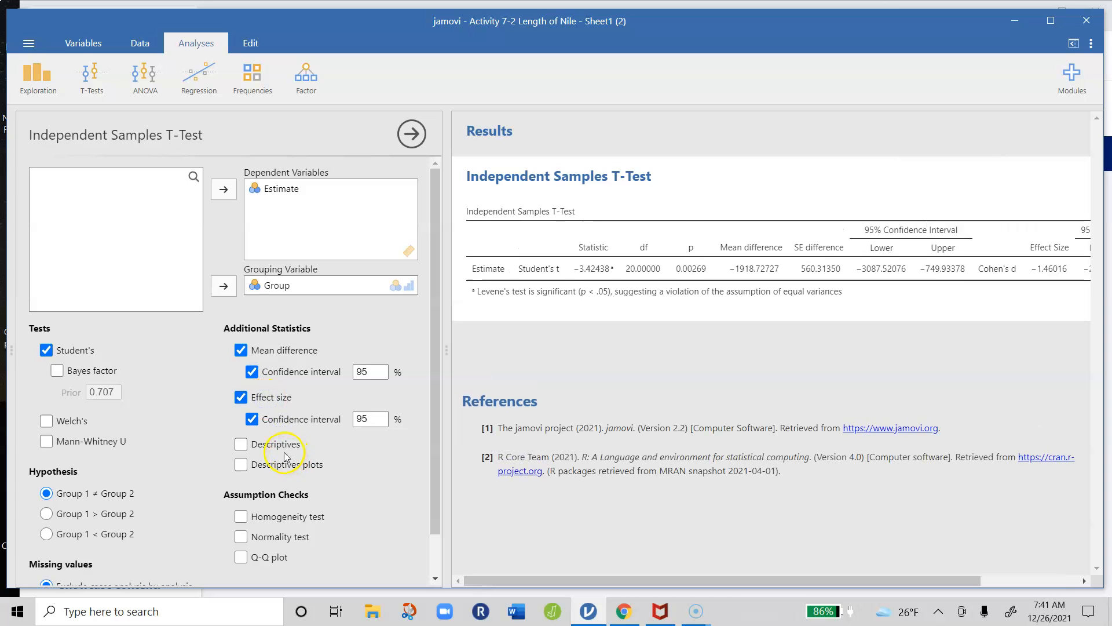
Include descriptives, descriptives plots and the homogeneity test in the t-test output
left_click(280, 448)
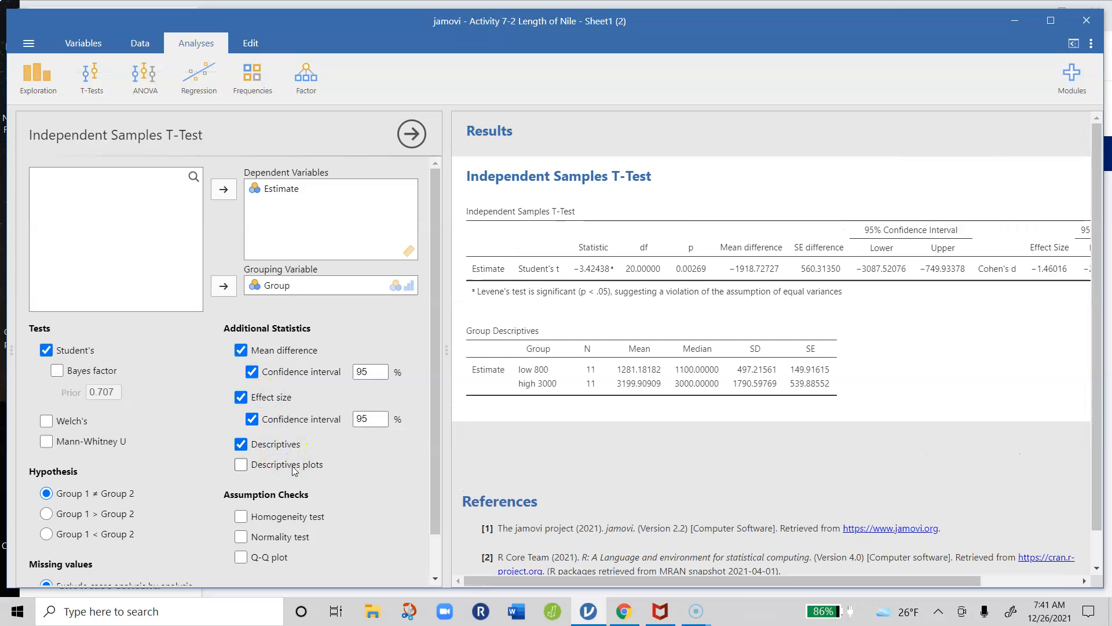
left_click(292, 465)
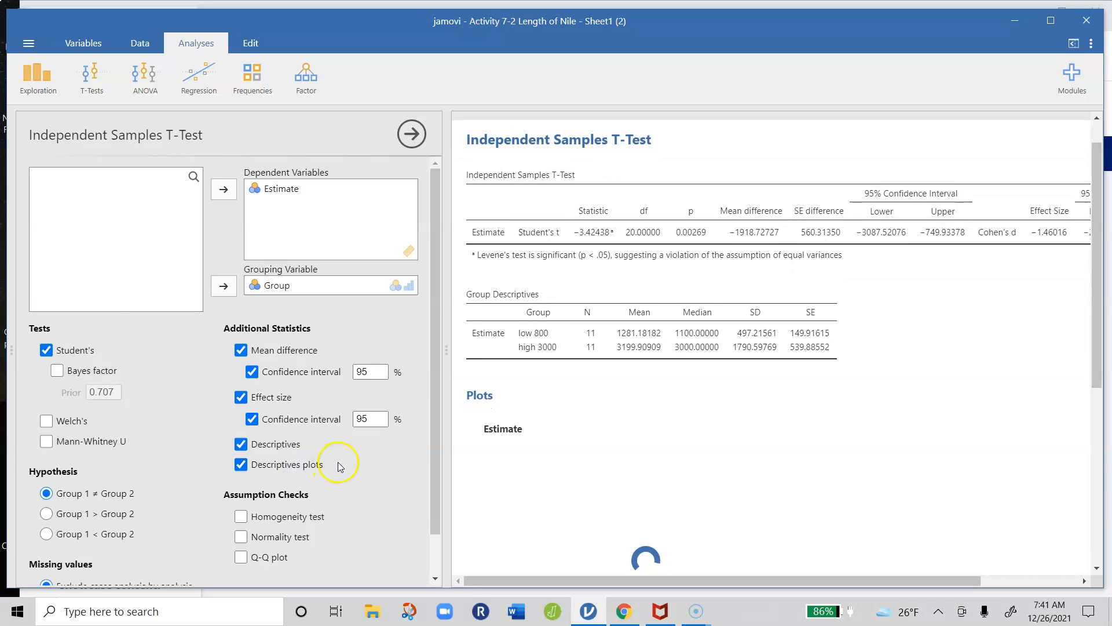
scroll(343, 459, "down", 1)
left_click(347, 464)
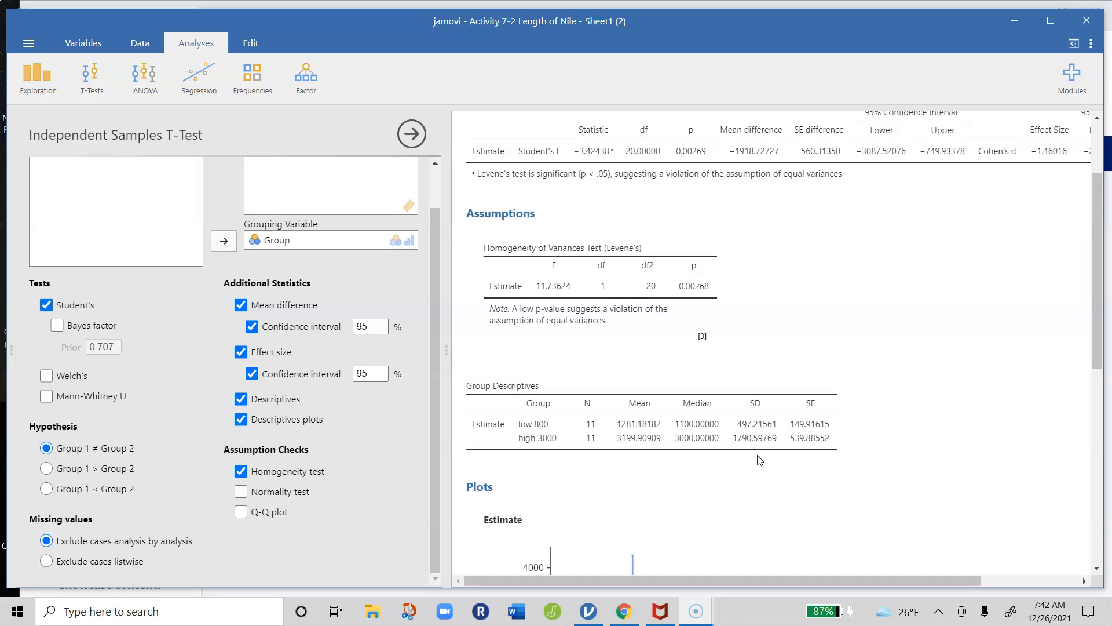
Replace Student's test with Welch's test in the independent samples analysis
left_click(760, 450)
left_click(665, 293)
left_click(47, 305)
left_click(46, 376)
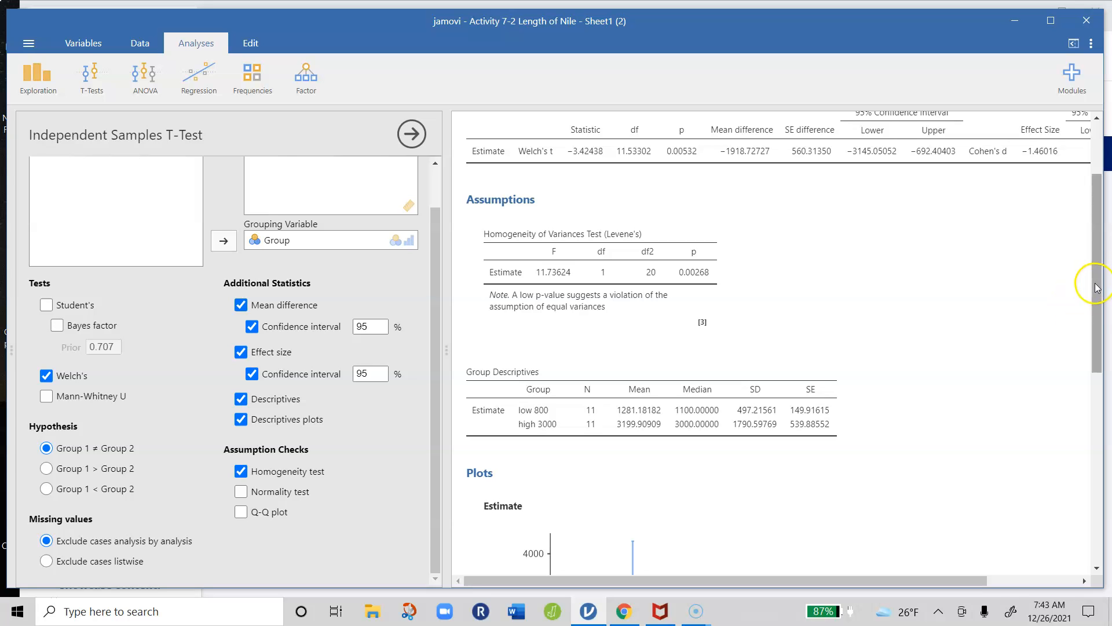
Turn Student's test back on alongside Welch's and review the results tables and the Estimate plot
left_click_drag(1098, 281, 1098, 246)
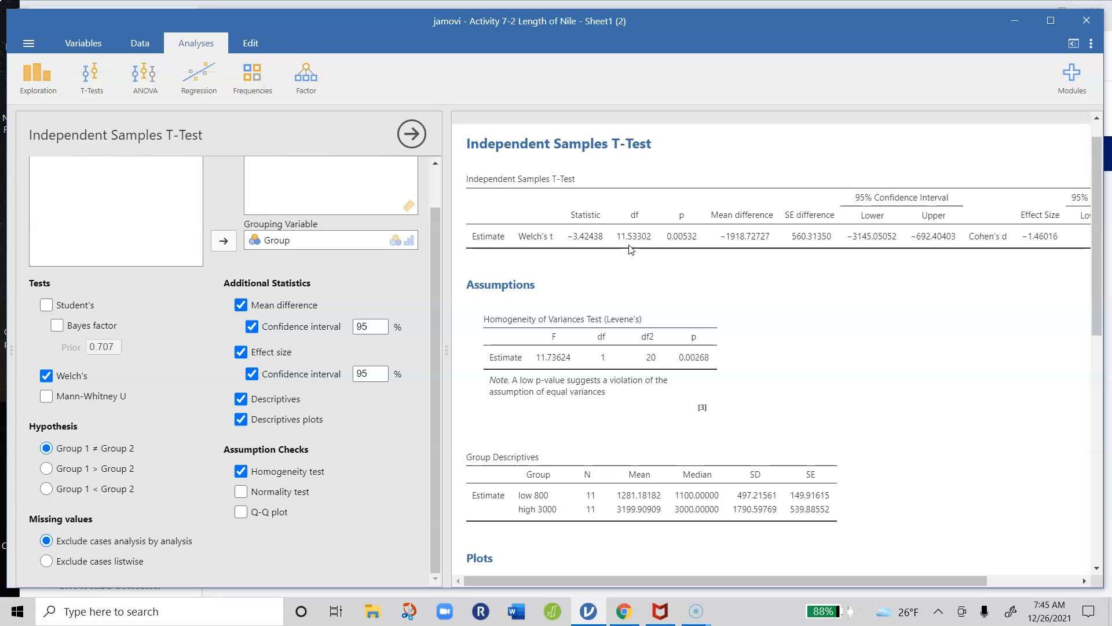
left_click(698, 234)
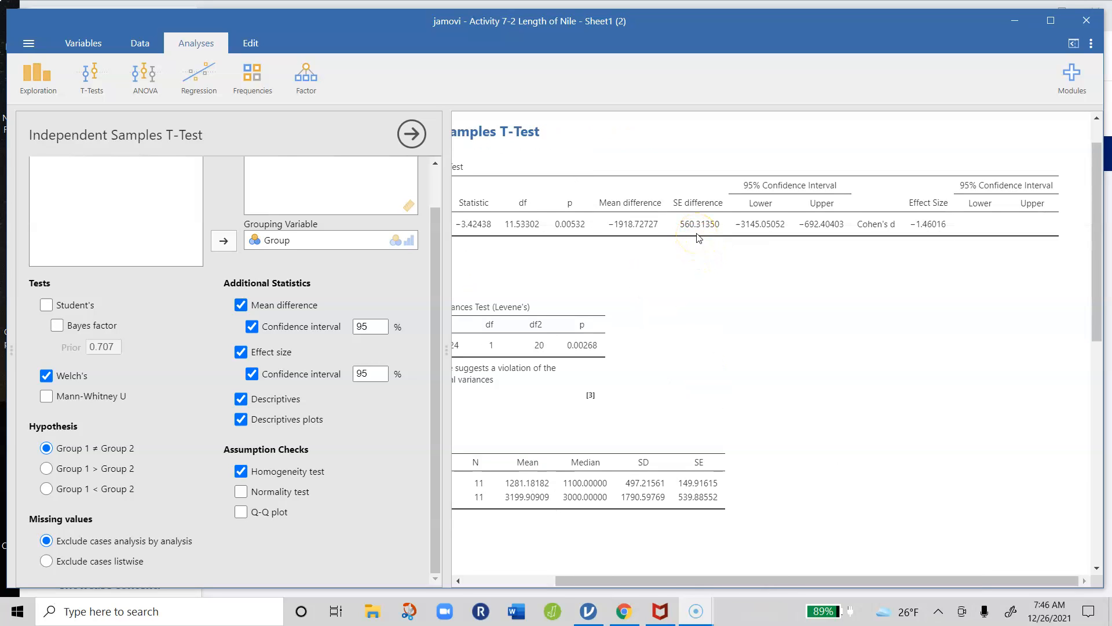
left_click(753, 232)
left_click(994, 220)
left_click(47, 306)
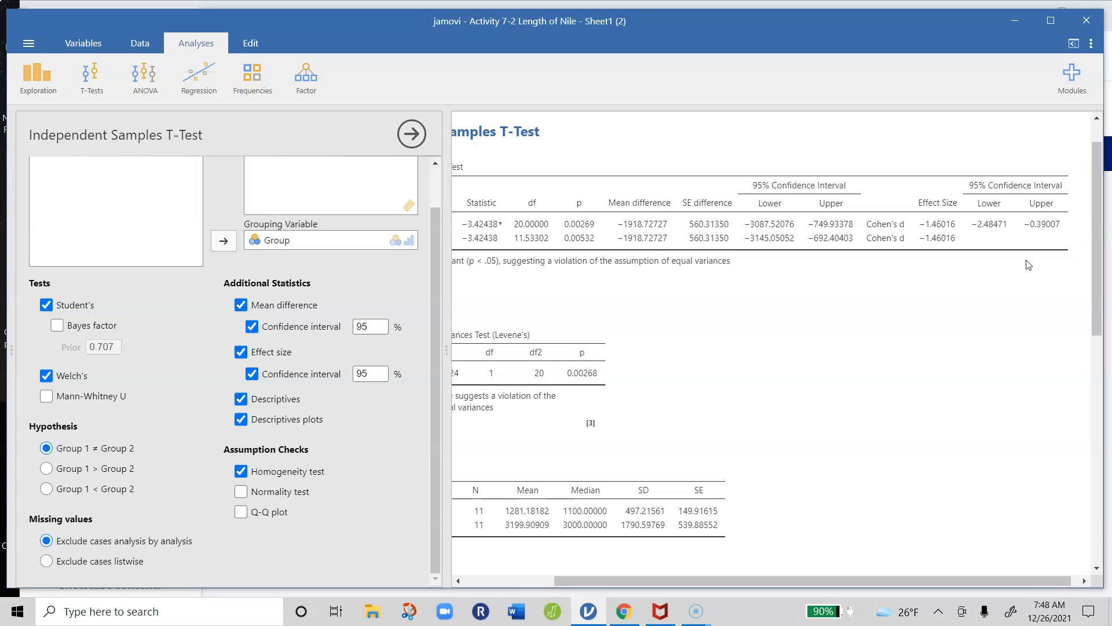
left_click_drag(808, 578, 694, 597)
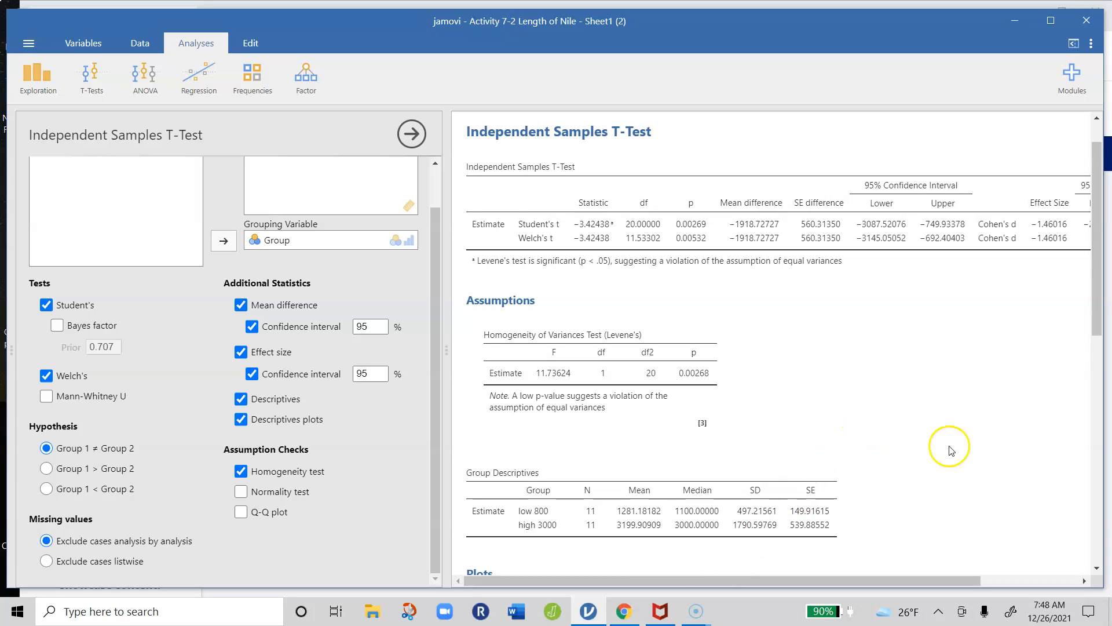
scroll(992, 428, "down", 6)
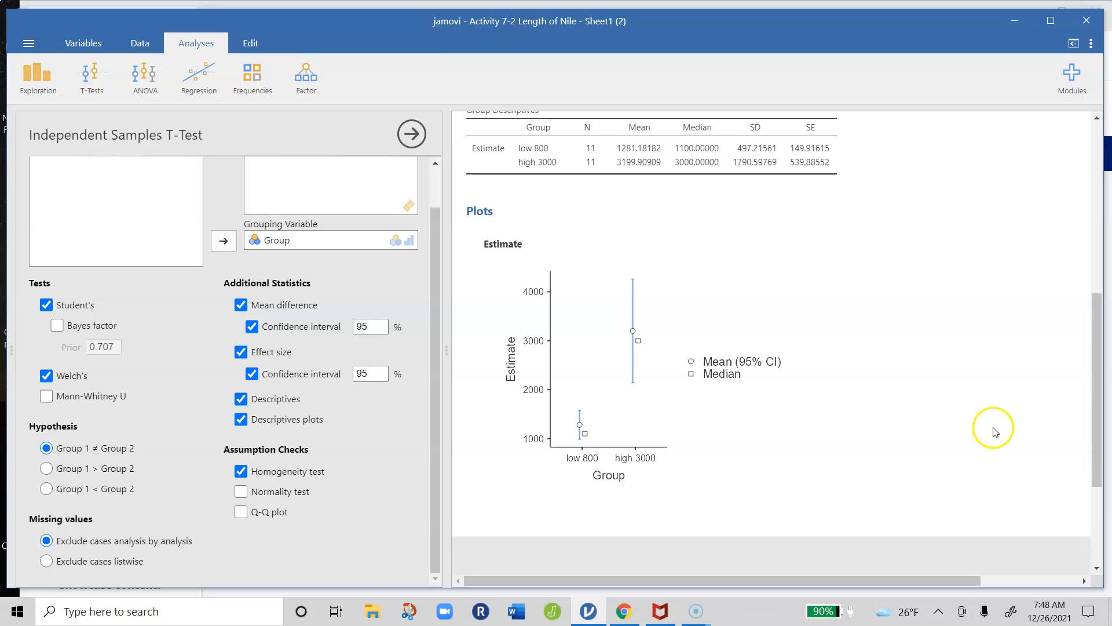
scroll(1083, 423, "up", 6)
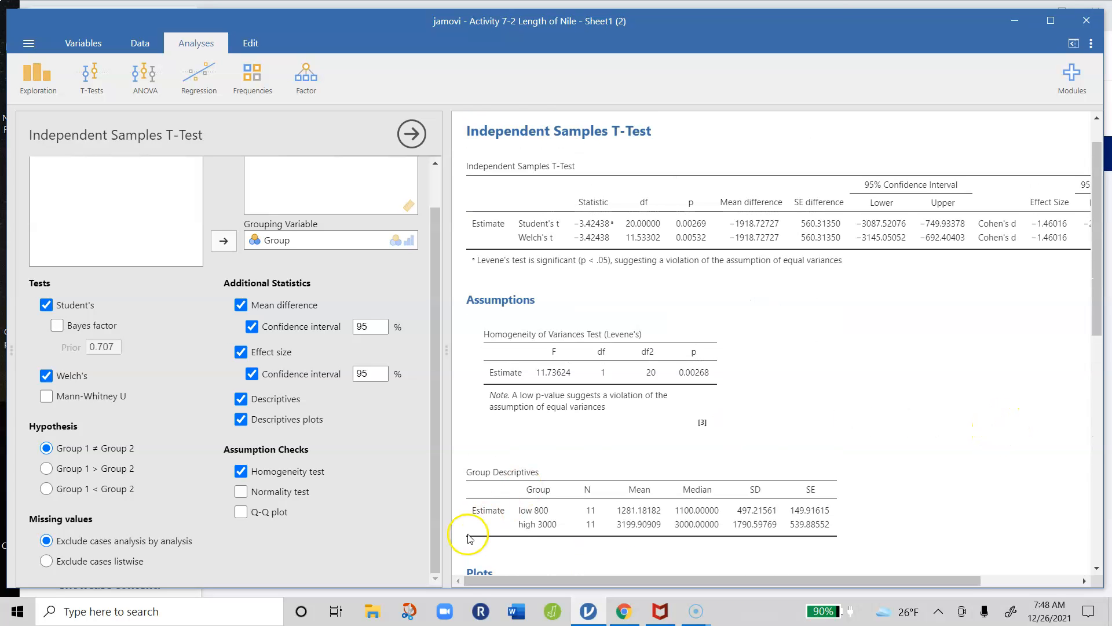